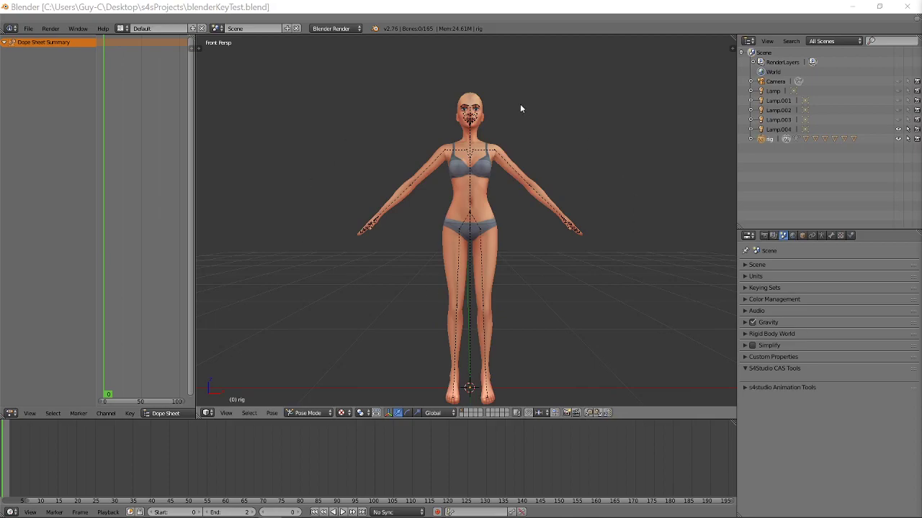
Delete the bottom and feet meshes, including their hierarchies, from the rig
click(750, 139)
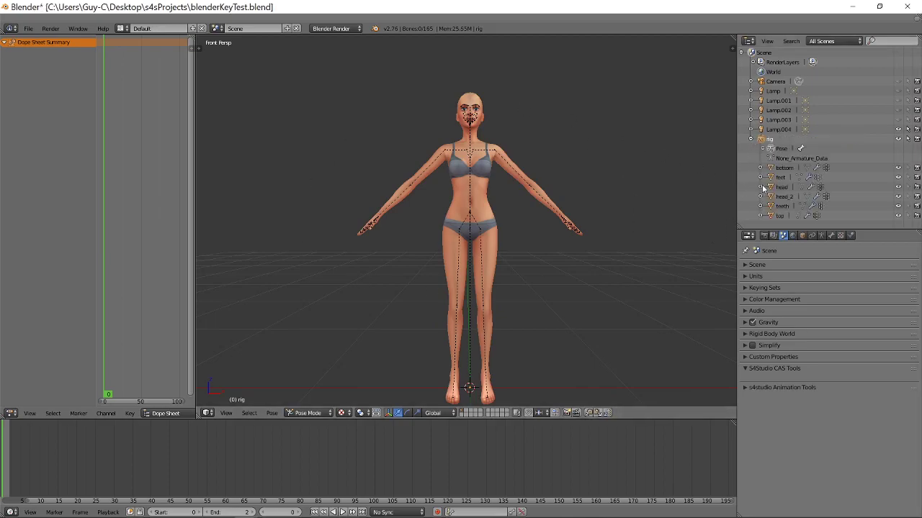
click(782, 169)
right_click(780, 169)
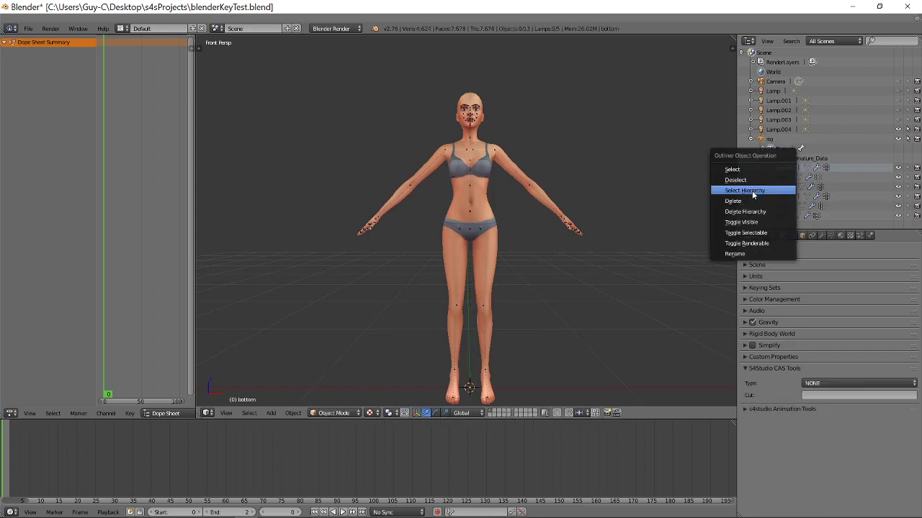
click(749, 211)
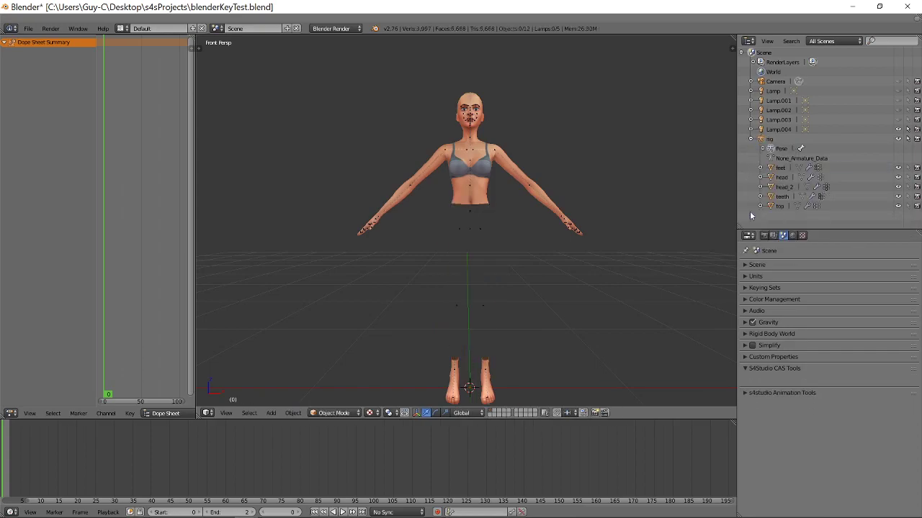
right_click(785, 169)
click(785, 171)
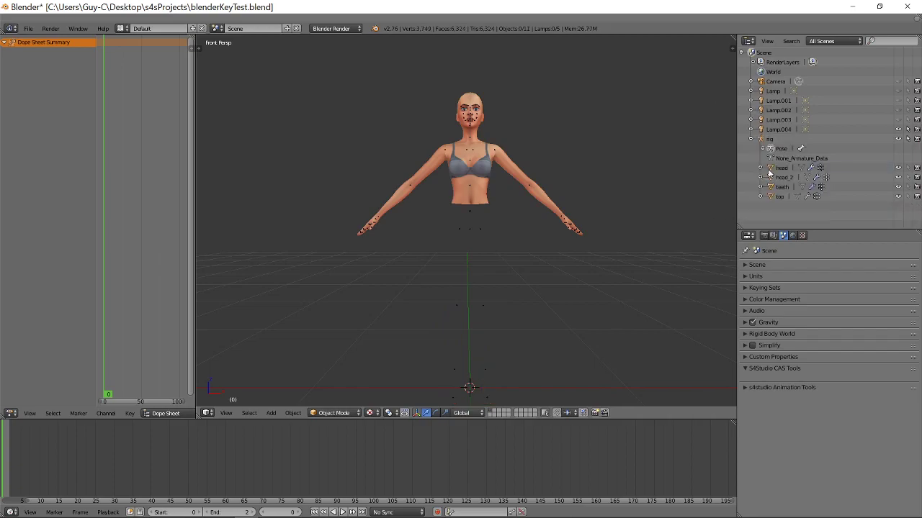
Delete the head, head_2 and top meshes with their hierarchies from the rig, keeping the teeth mesh
right_click(782, 169)
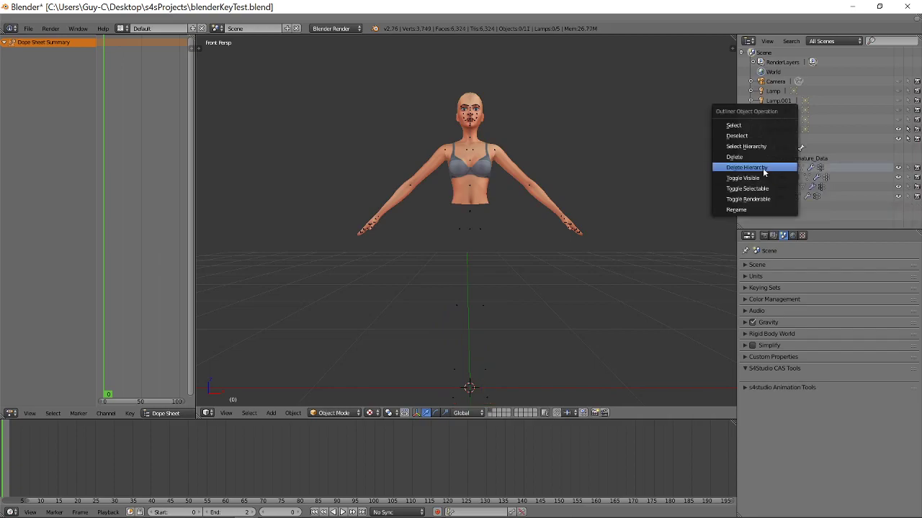
click(783, 169)
right_click(786, 170)
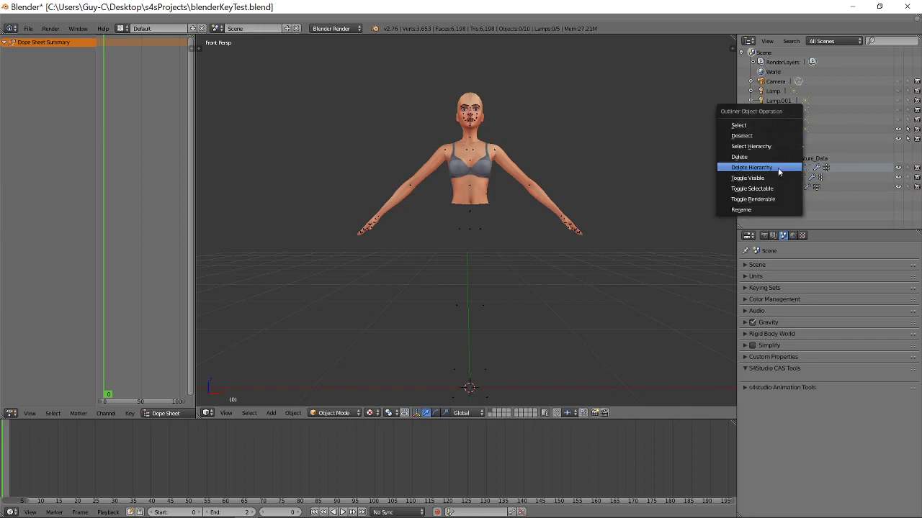
click(777, 170)
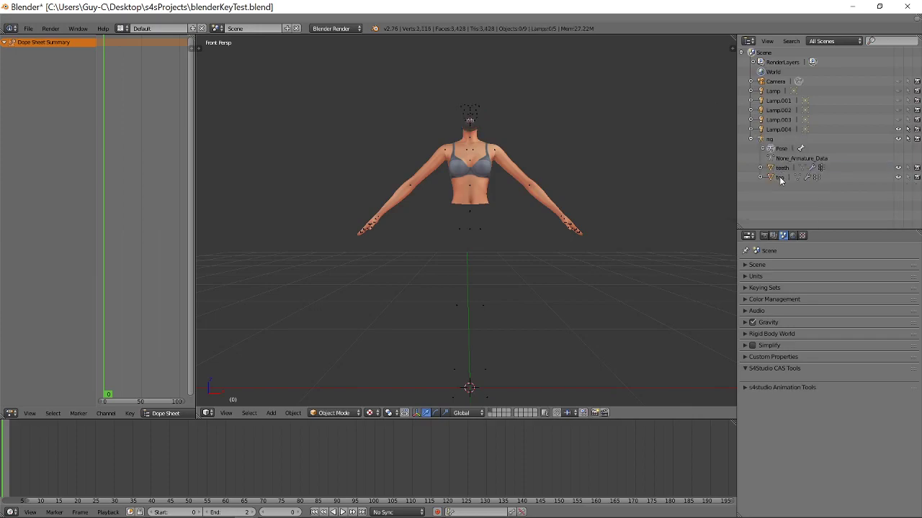
right_click(781, 177)
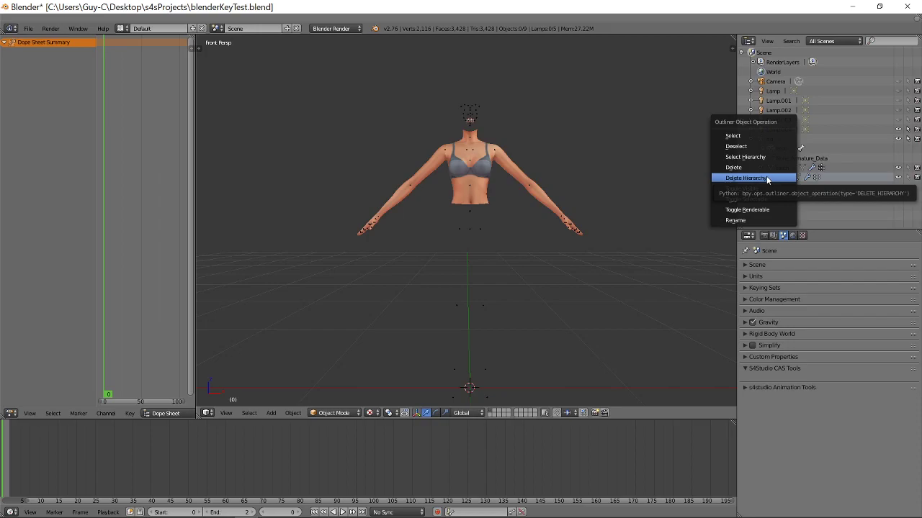
click(766, 177)
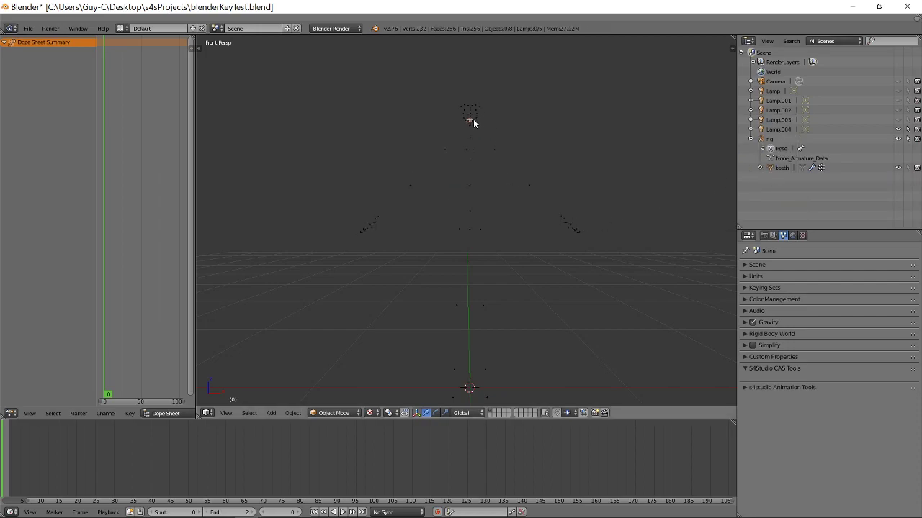
Import the Collada file Lucy Anne.dae from the Desktop folder
click(28, 28)
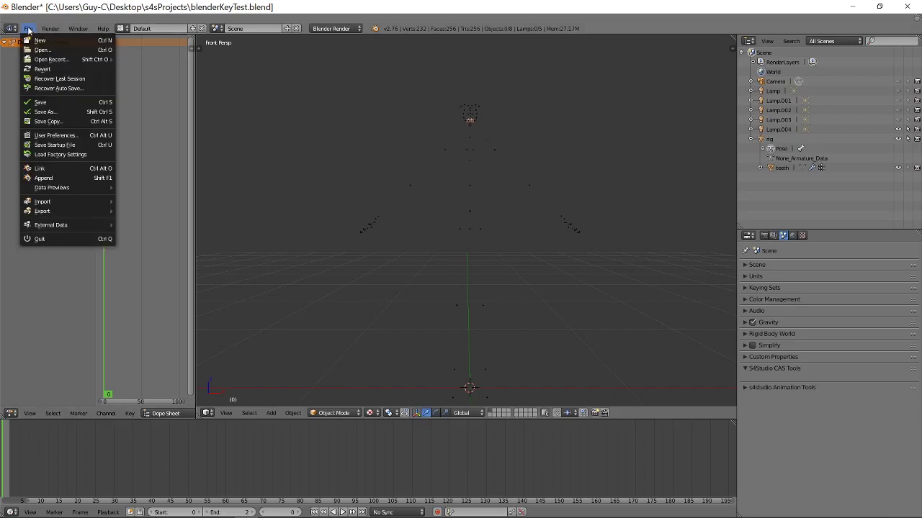
mouse_move(48, 205)
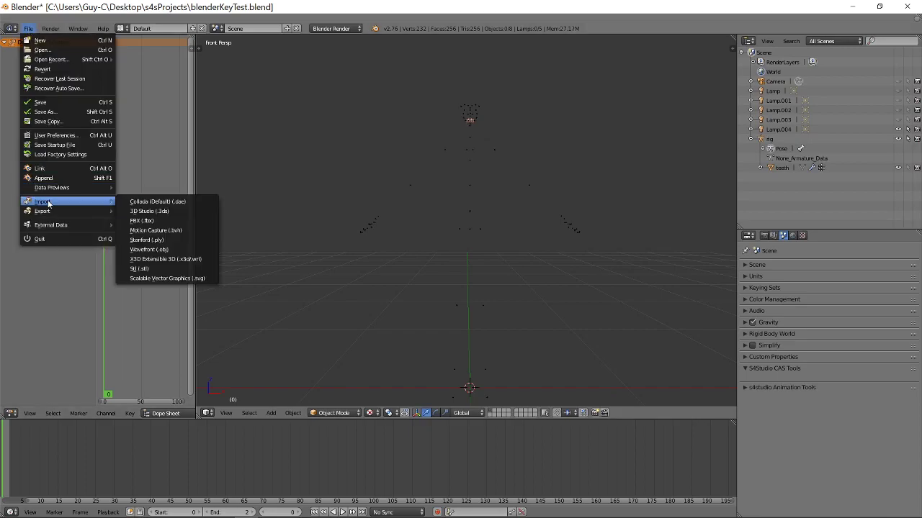
click(158, 203)
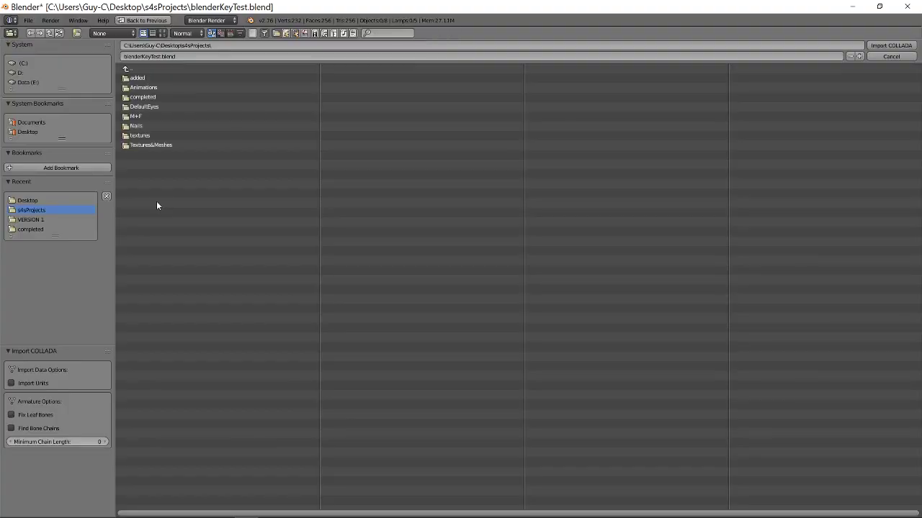
click(29, 132)
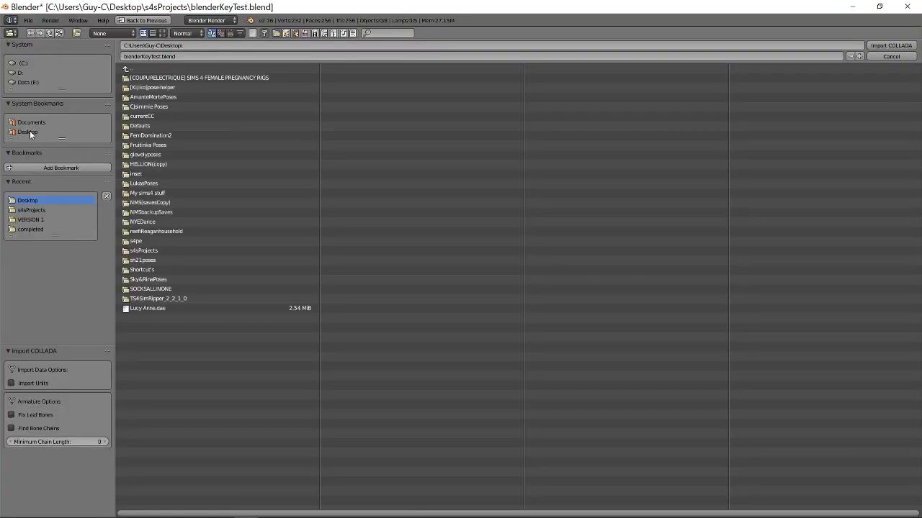
click(173, 308)
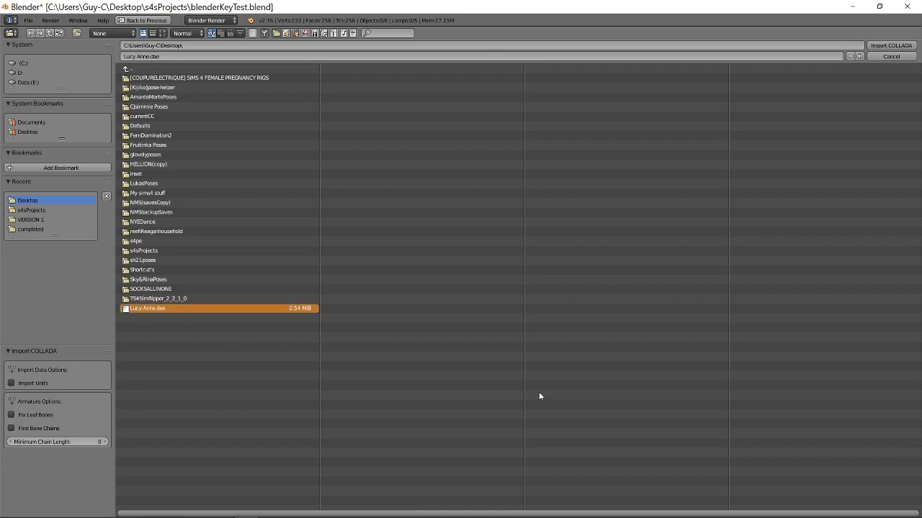
click(887, 46)
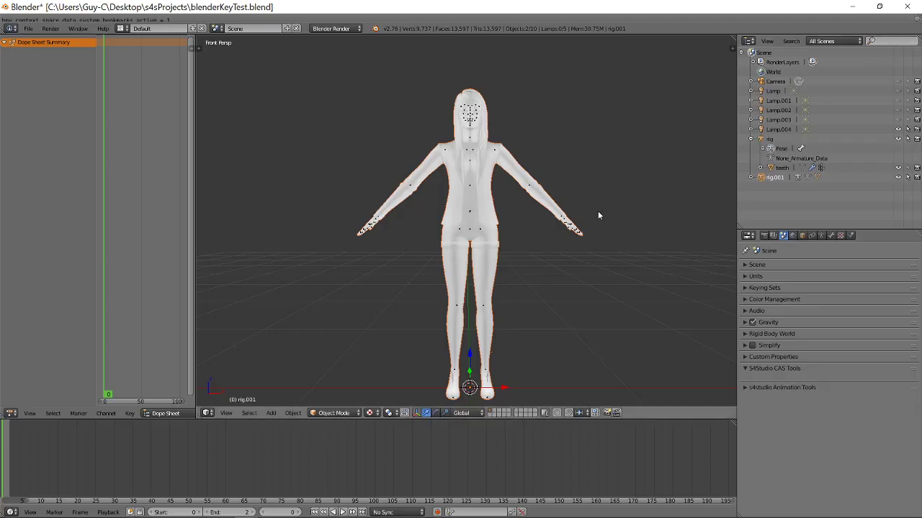
Change the parent of the imported LucyAnne mesh from rig.001 to rig, and delete the leftover rig.001 armature
click(751, 178)
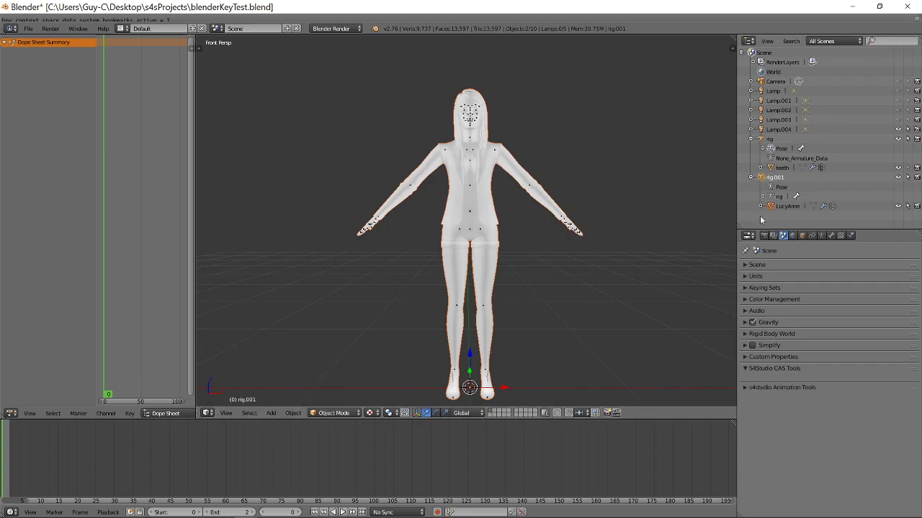
click(785, 207)
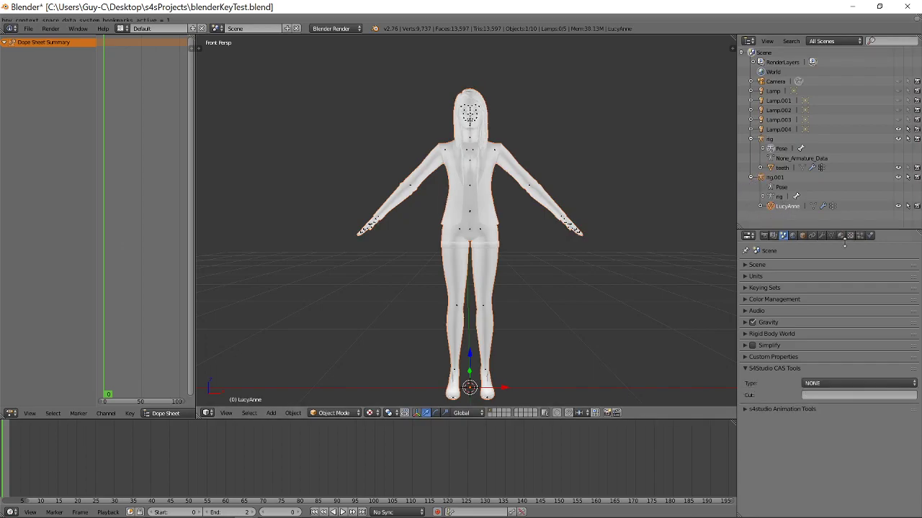
click(802, 237)
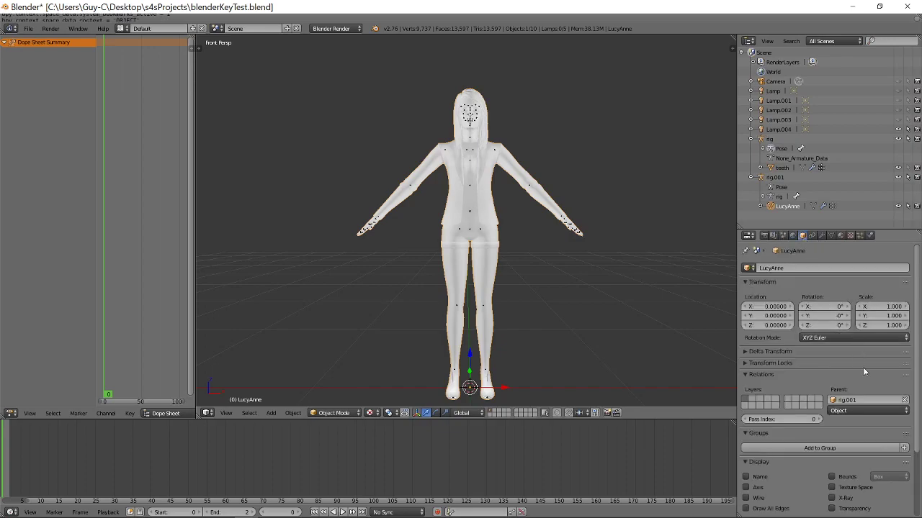
click(904, 400)
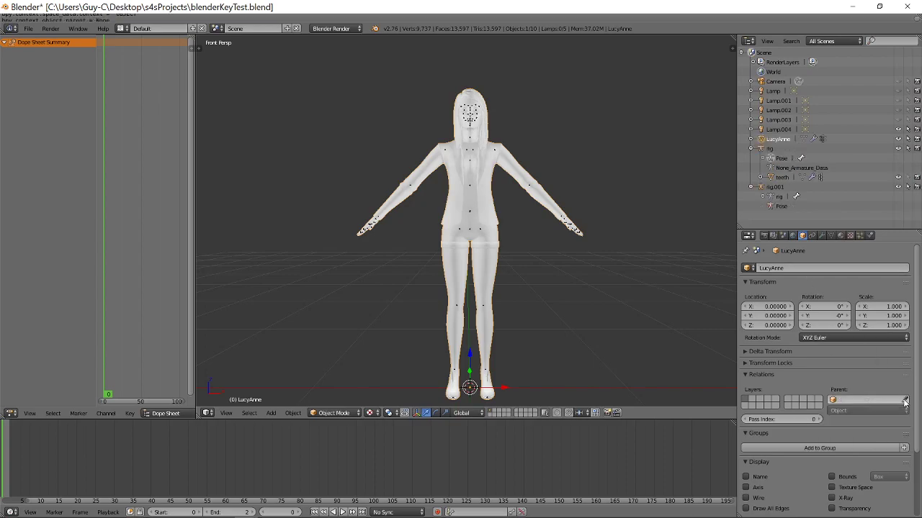
click(864, 402)
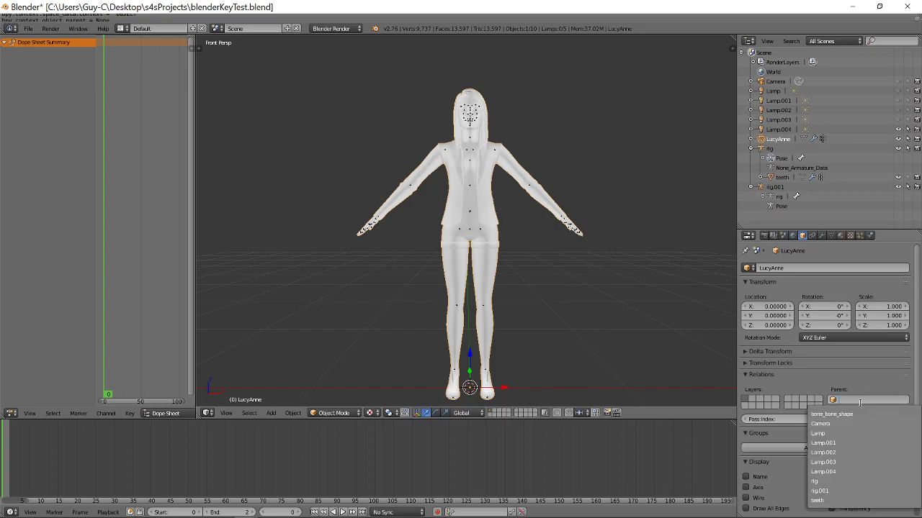
click(835, 480)
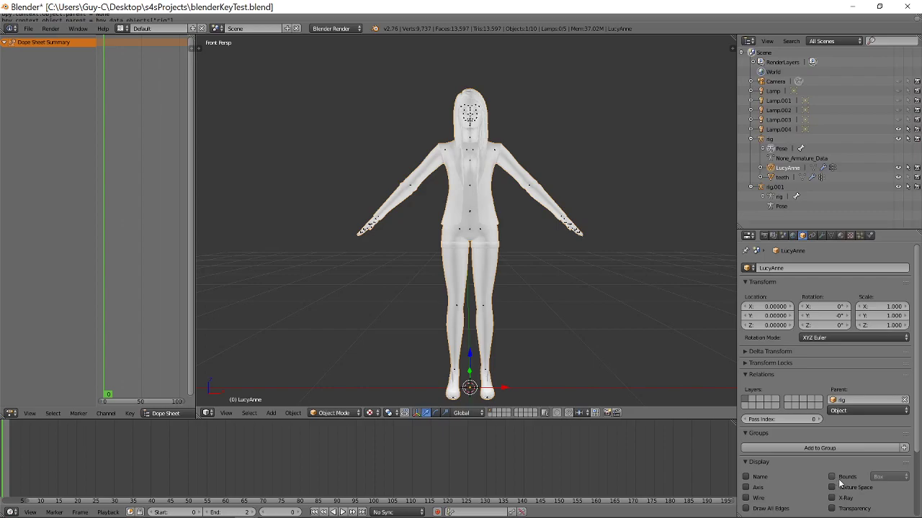
right_click(777, 186)
click(766, 186)
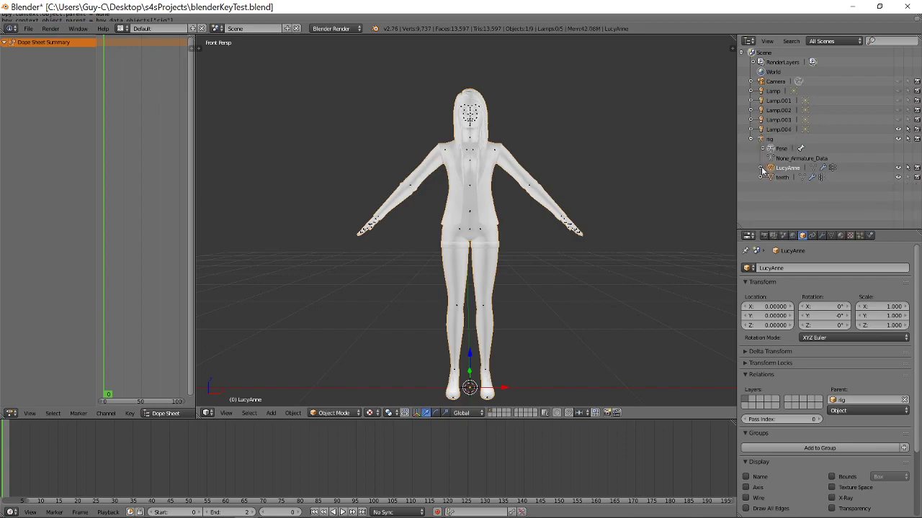
Set the target object of the LucyAnne mesh's Armature modifier to rig
click(760, 168)
click(760, 168)
click(822, 237)
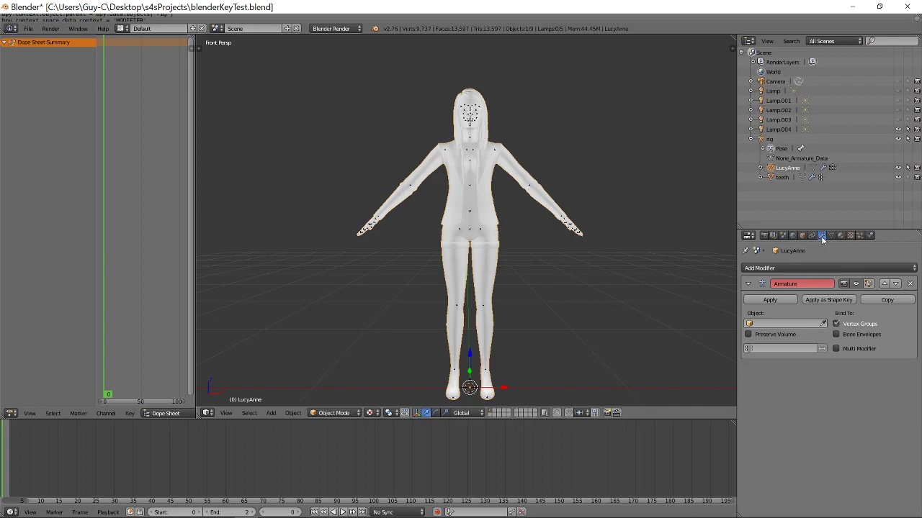
click(770, 322)
click(761, 338)
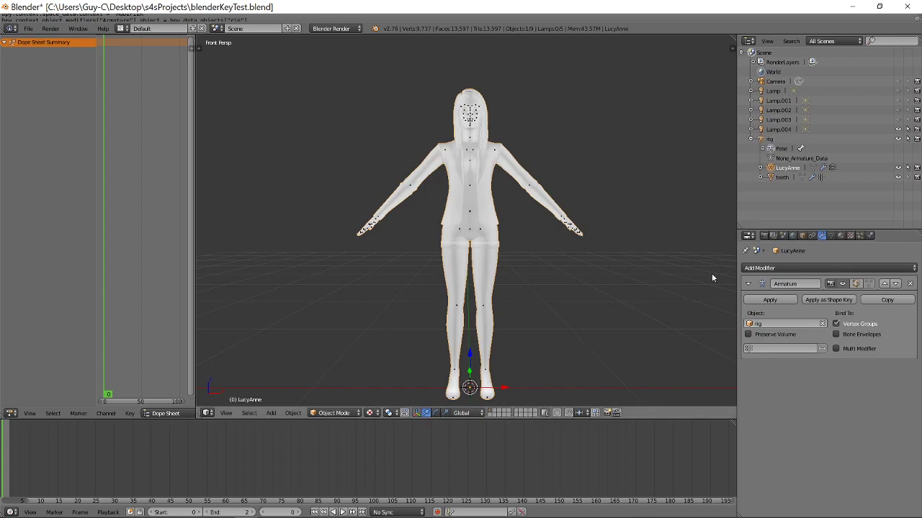
Test the mesh binding by trial-rotating the rig's left upper arm bone, and cancel the rotation
click(751, 139)
click(769, 139)
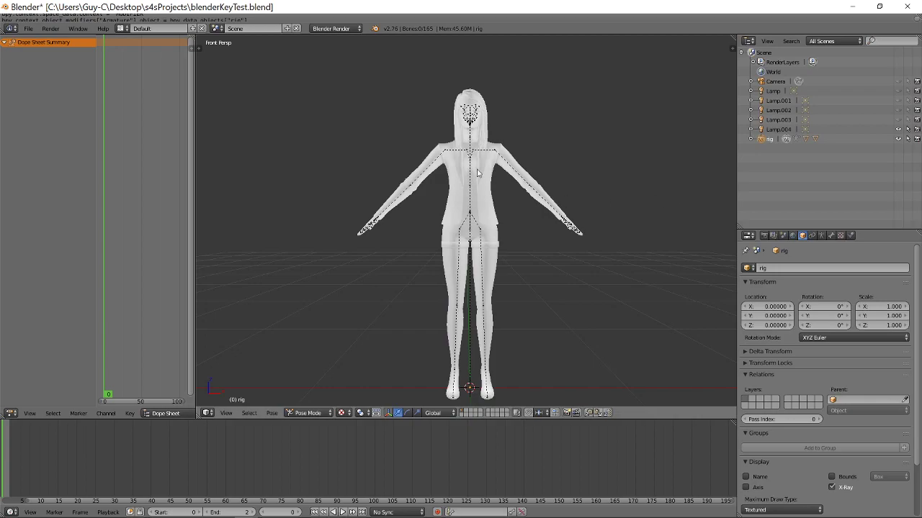
key(ctrl+Tab)
right_click(495, 153)
key(r)
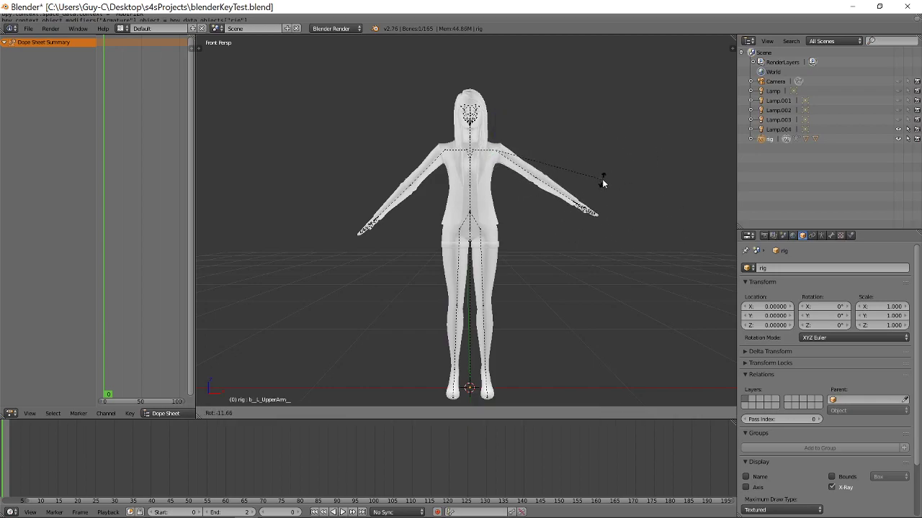
right_click(602, 178)
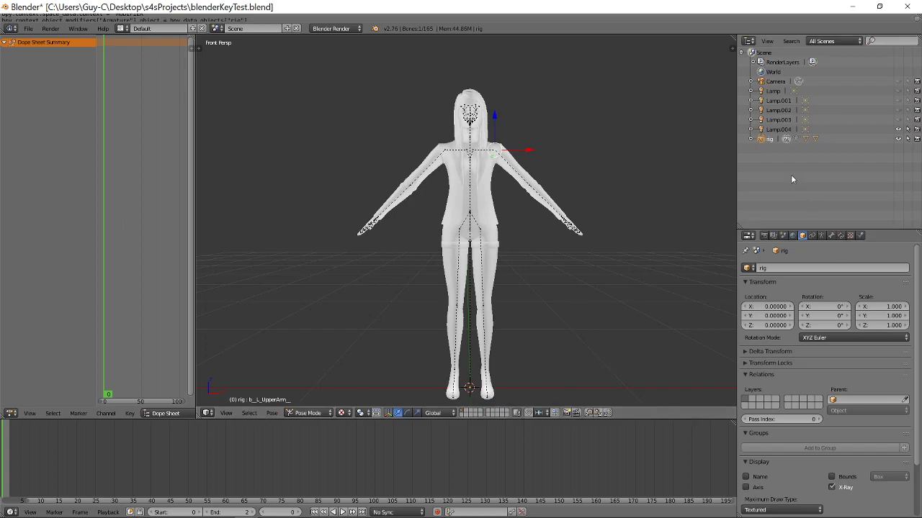
Add a new material to the LucyAnne mesh
click(751, 139)
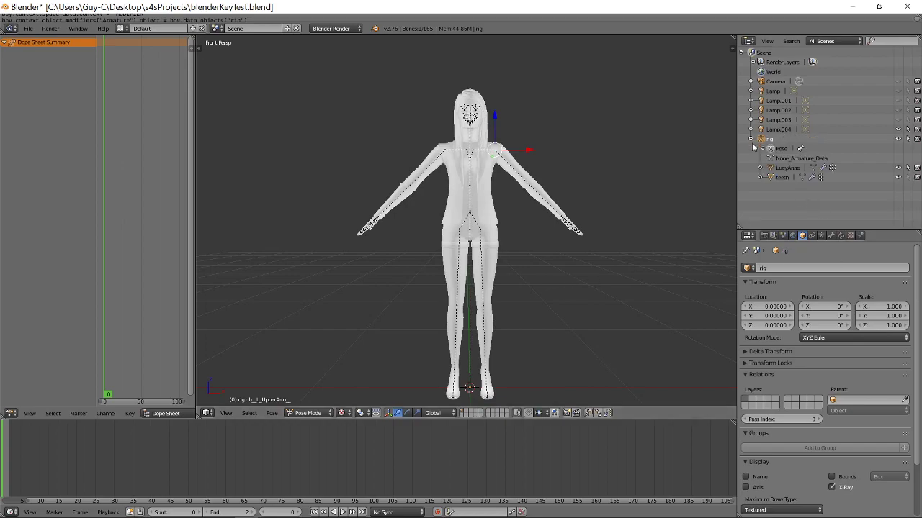
click(787, 169)
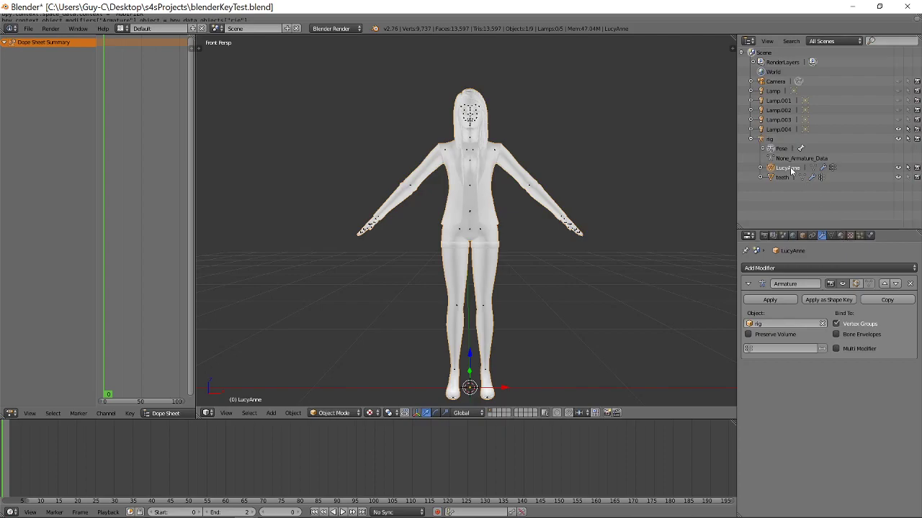
click(841, 236)
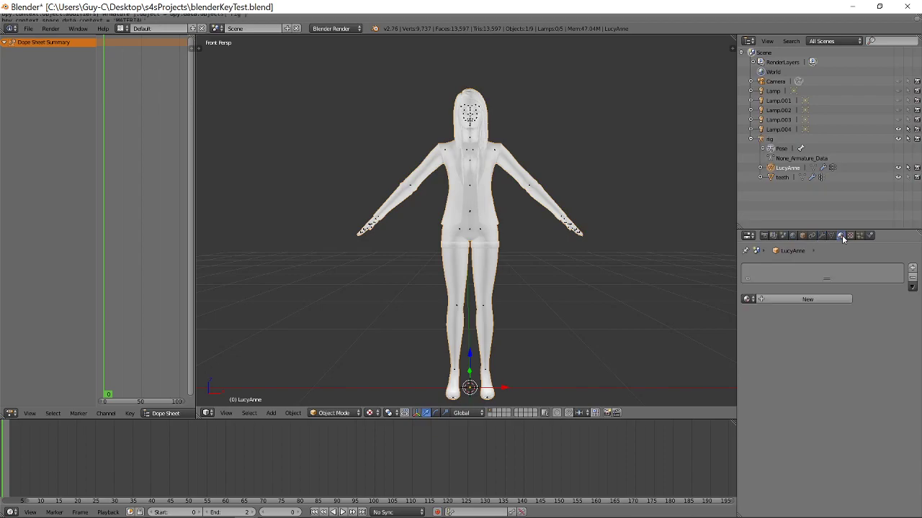
click(807, 298)
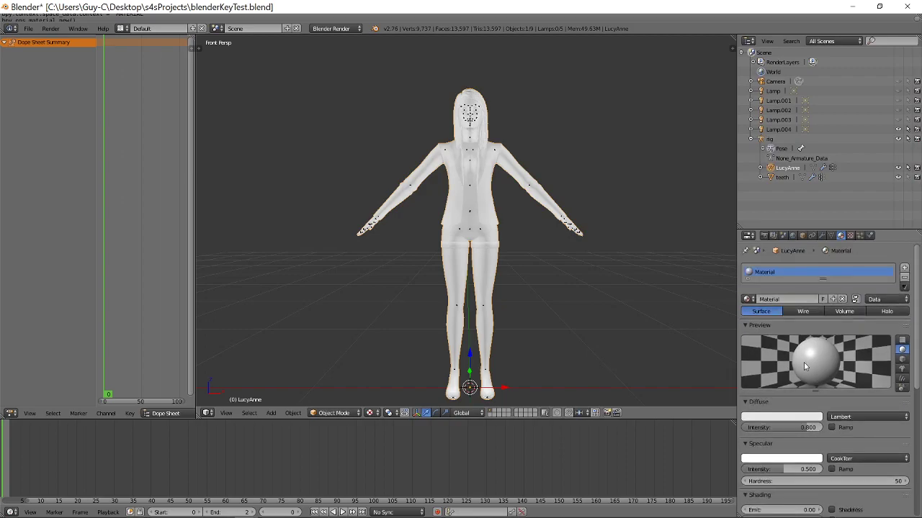
Add a new texture to the LucyAnne mesh's material and load the image Lucy Anne_diffuse.png from the Desktop folder
click(851, 236)
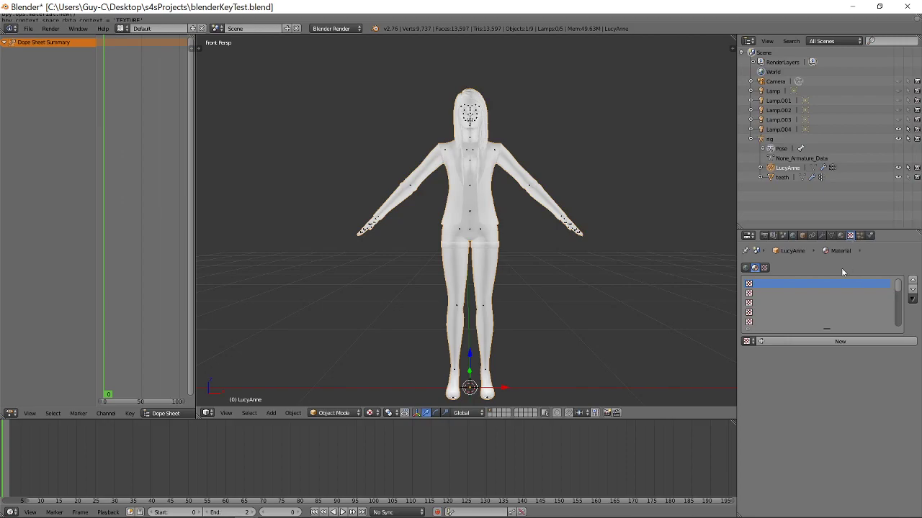
click(827, 342)
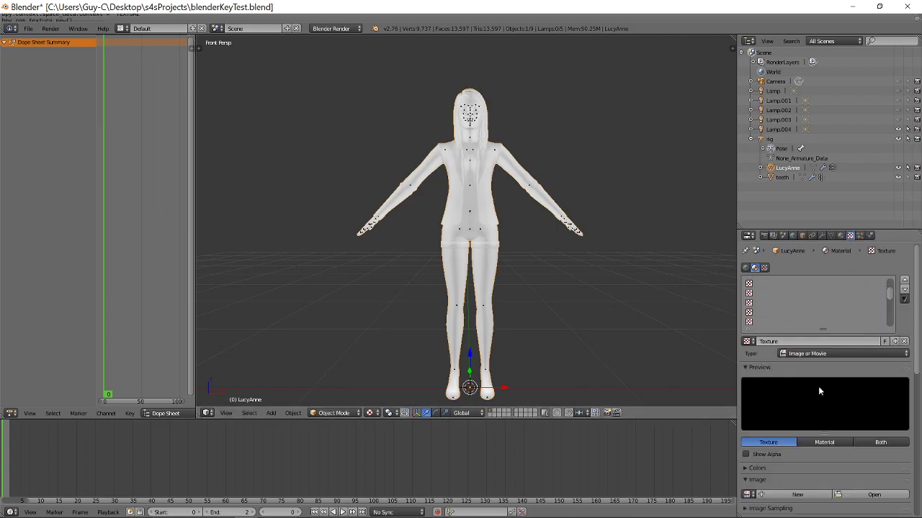
scroll(818, 404, down, 2)
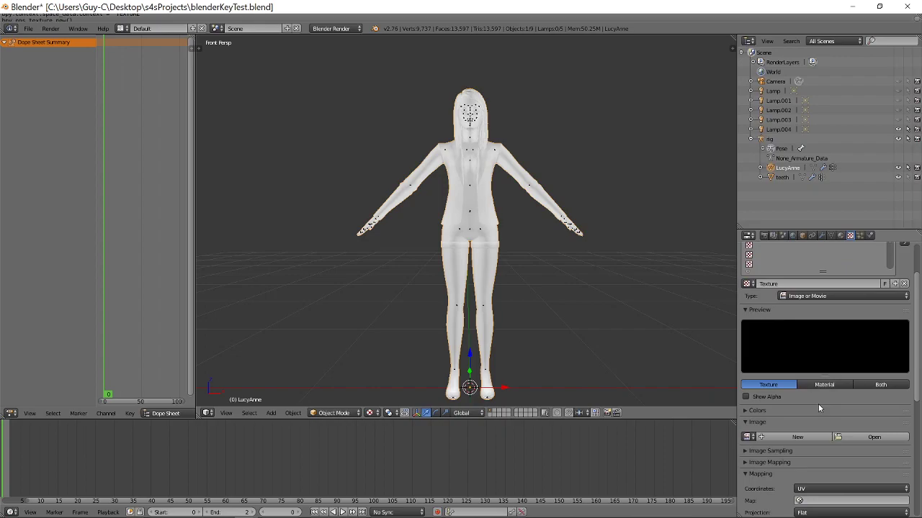
click(863, 437)
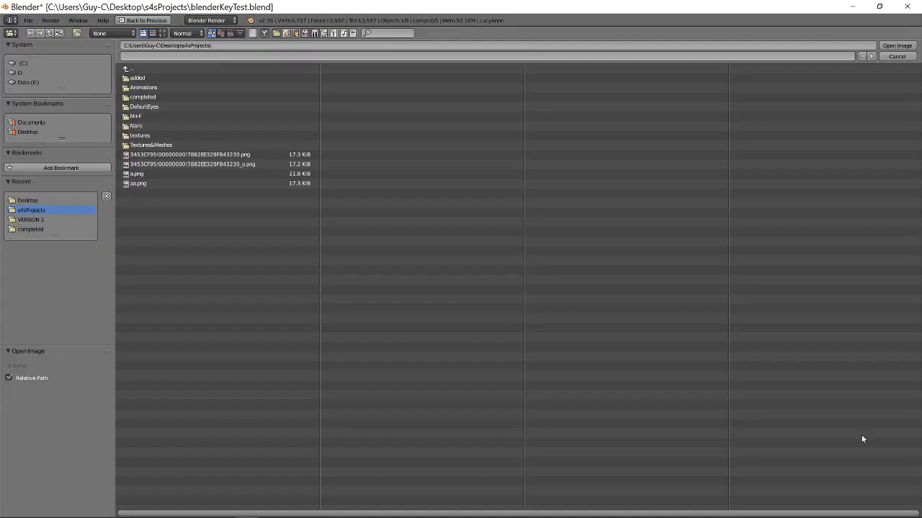
click(37, 133)
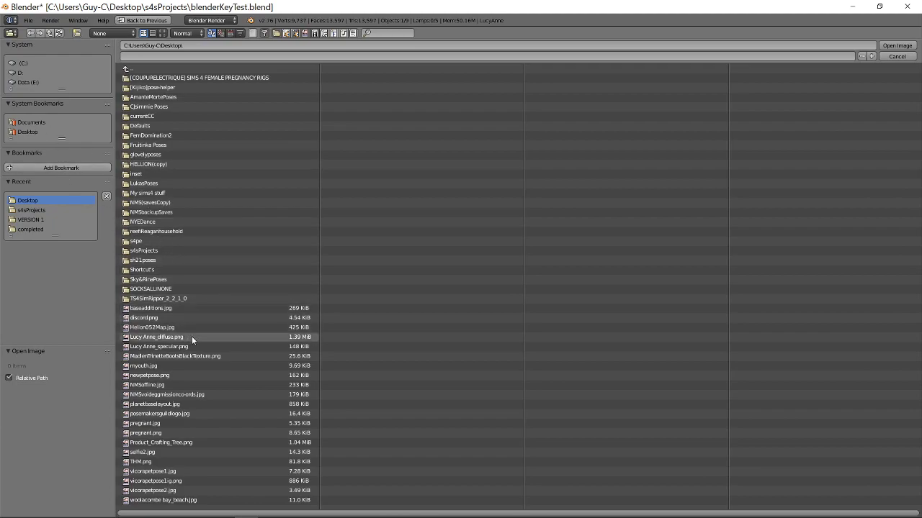
click(191, 336)
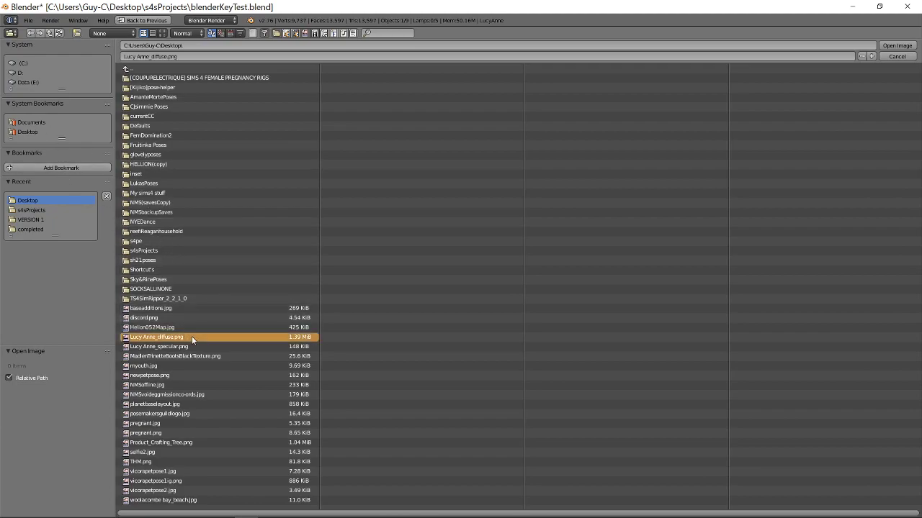
click(893, 46)
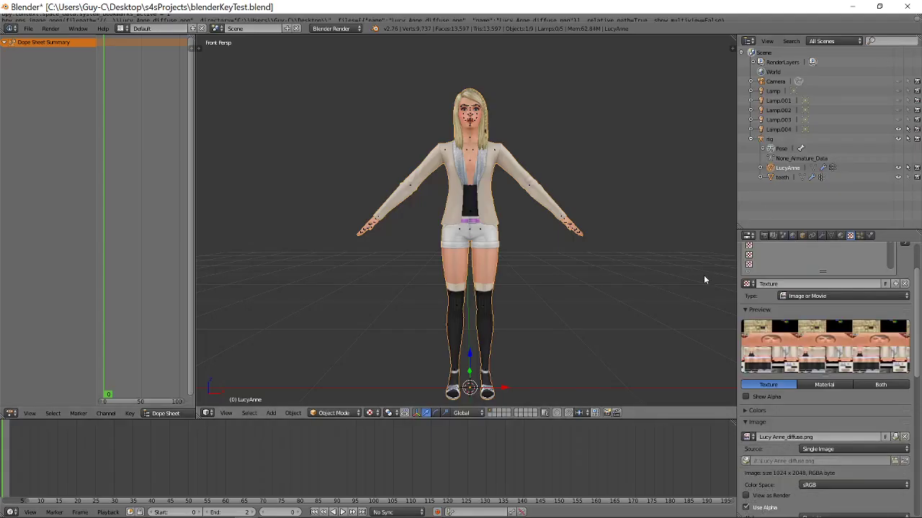
Collapse the rig's hierarchy and rotate its left upper arm bone downward by about 7° in the front view
click(751, 139)
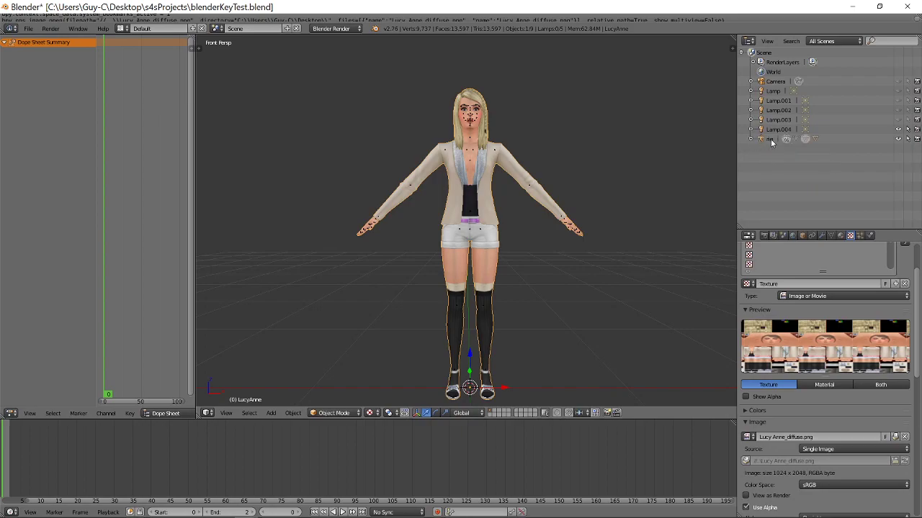
click(770, 139)
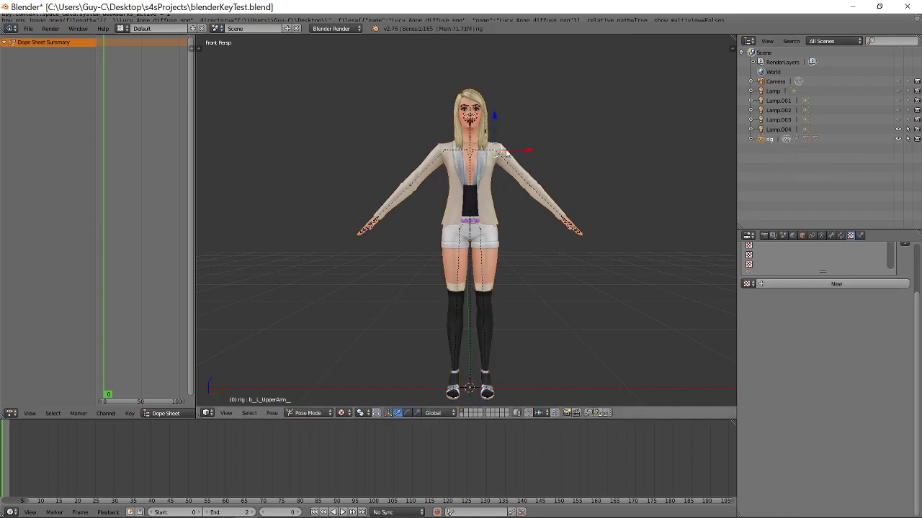
key(r)
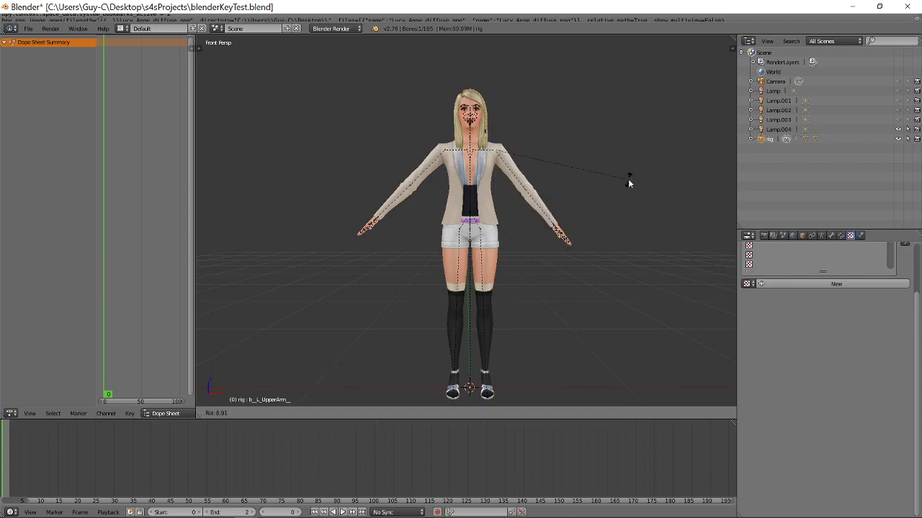
click(626, 228)
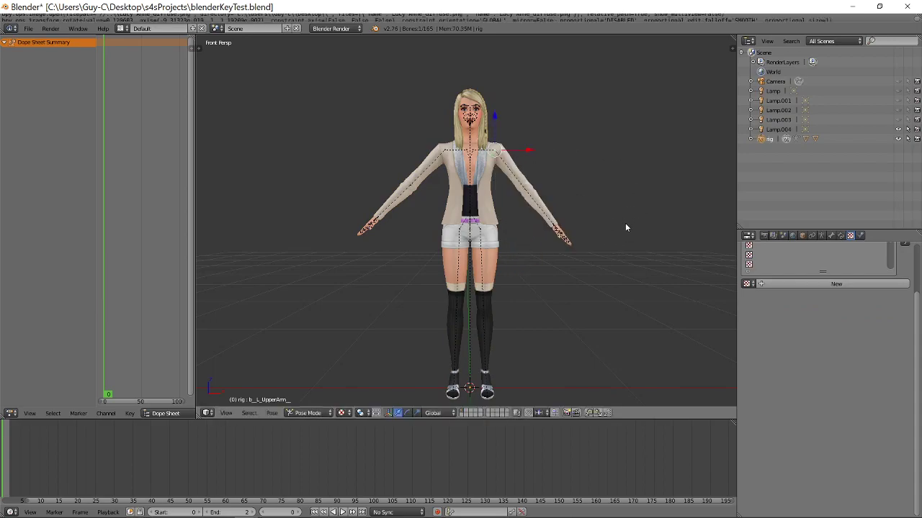
Try rotating the rig's left forearm bone in the right side view
key(KP_3)
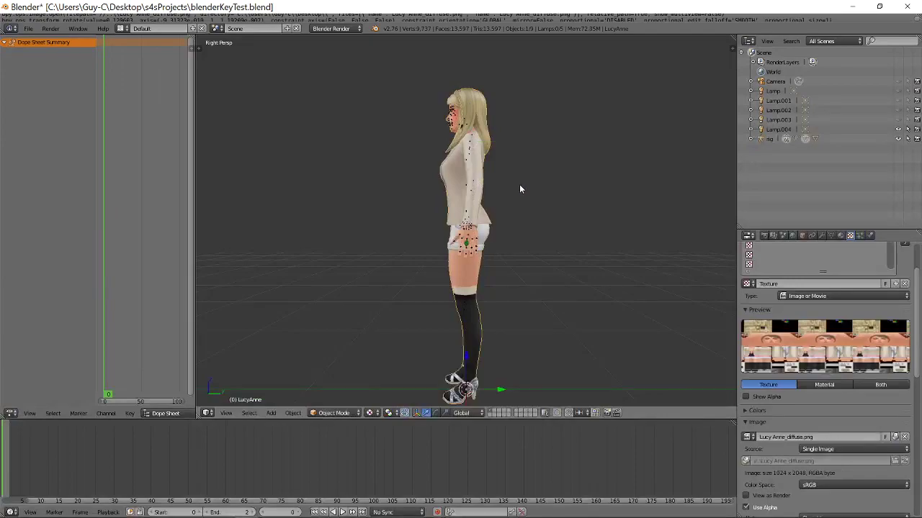
right_click(487, 182)
key(r)
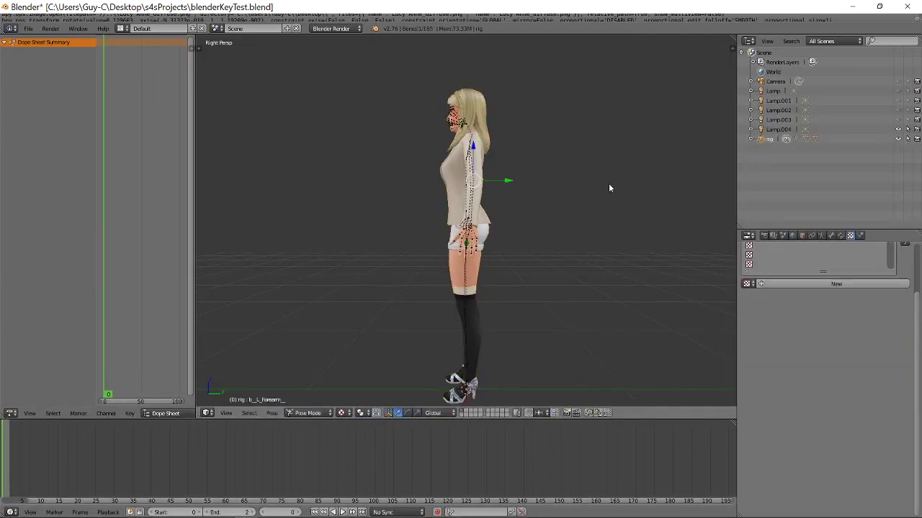
right_click(591, 246)
Select all the rig's bones and insert a LocRot keyframe for them at frame 0
middle_drag(564, 272, 665, 297)
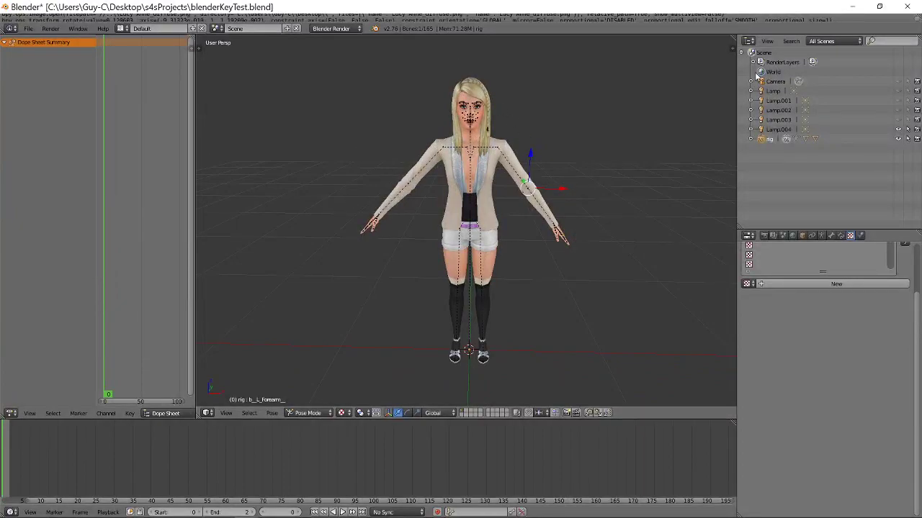
key(a)
key(a)
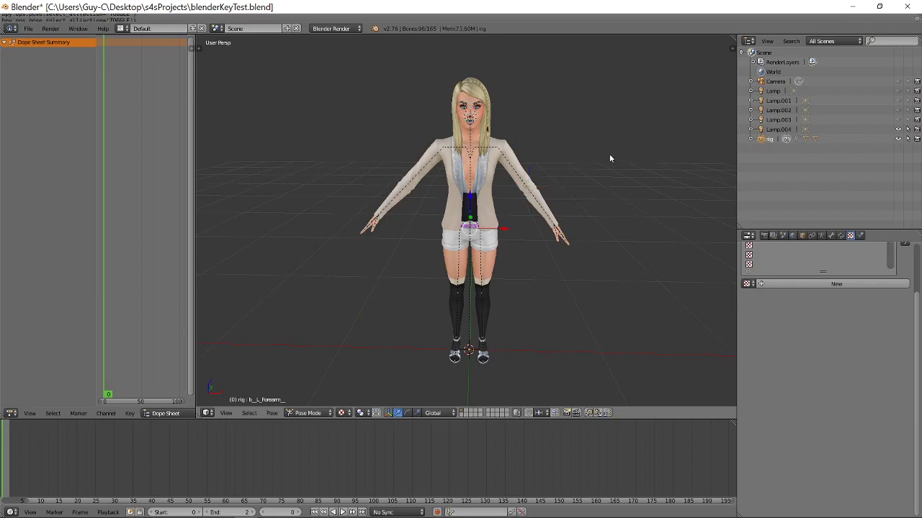
key(i)
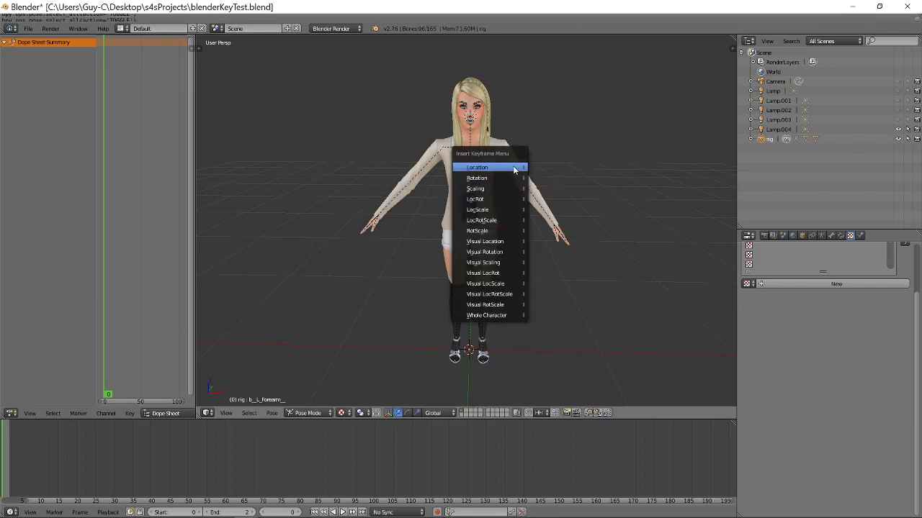
click(487, 203)
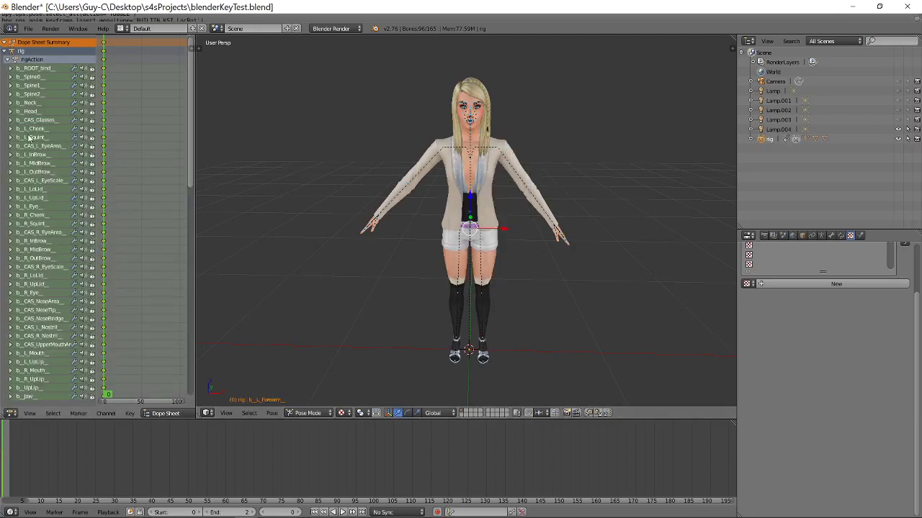
Save the project as a new file named Lucy.blend in the s4sProjects folder
click(28, 29)
click(49, 112)
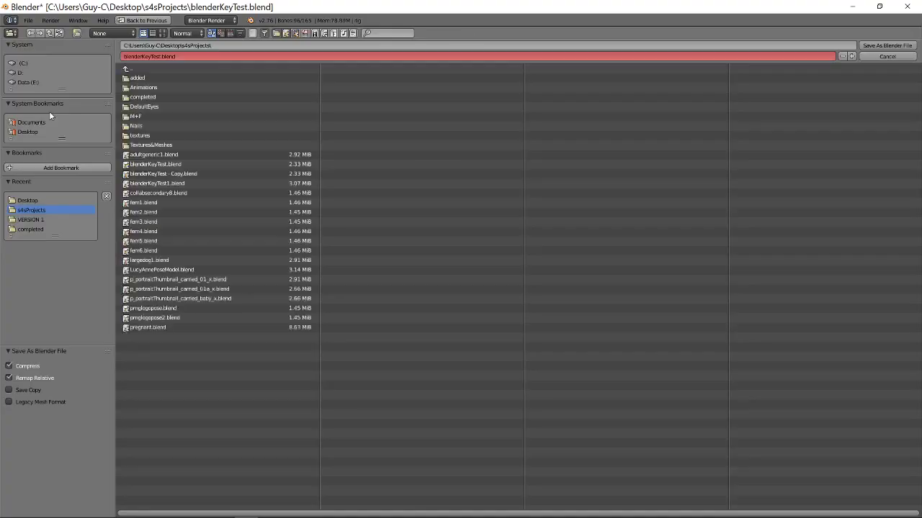
click(149, 56)
click(162, 57)
drag(161, 57, 123, 57)
text(1)
text(ucy)
key(Return)
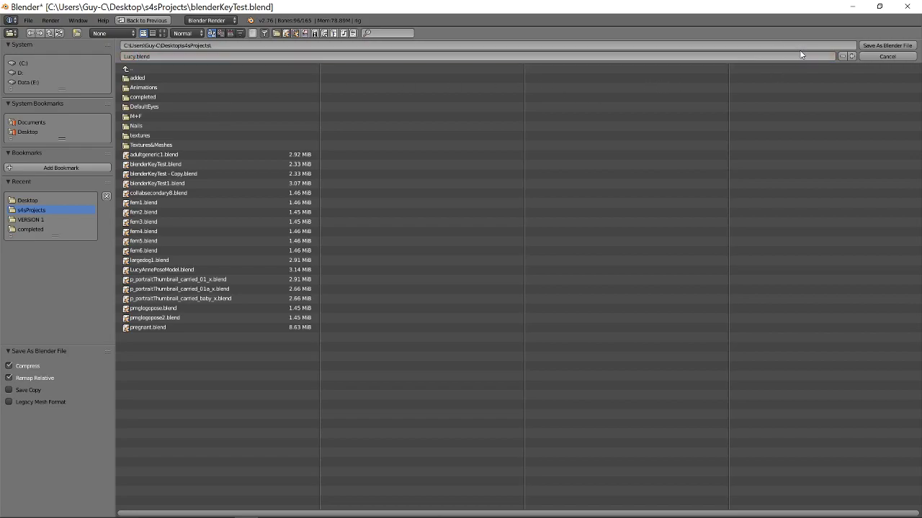
click(885, 45)
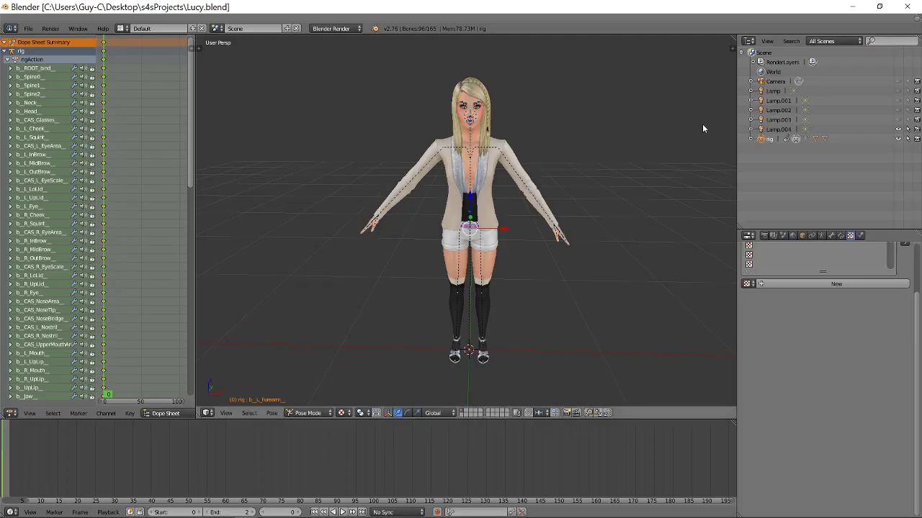
middle_drag(648, 189, 590, 214)
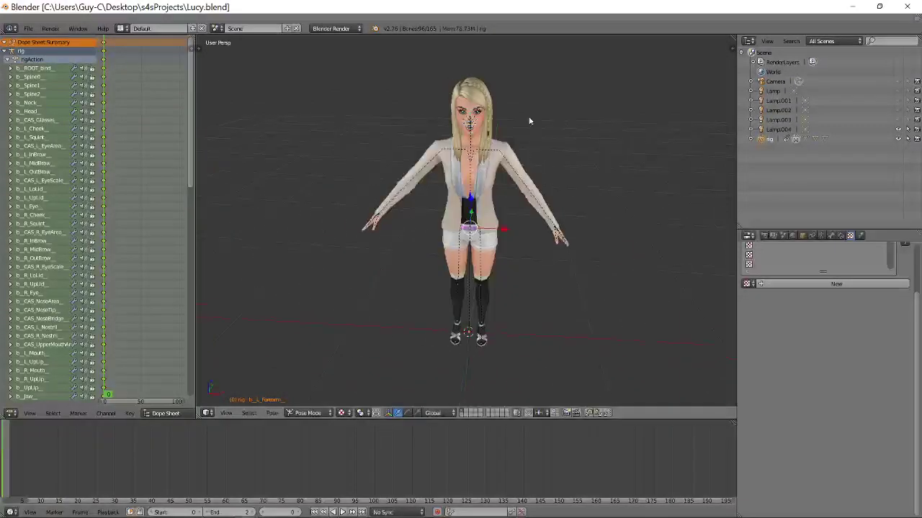